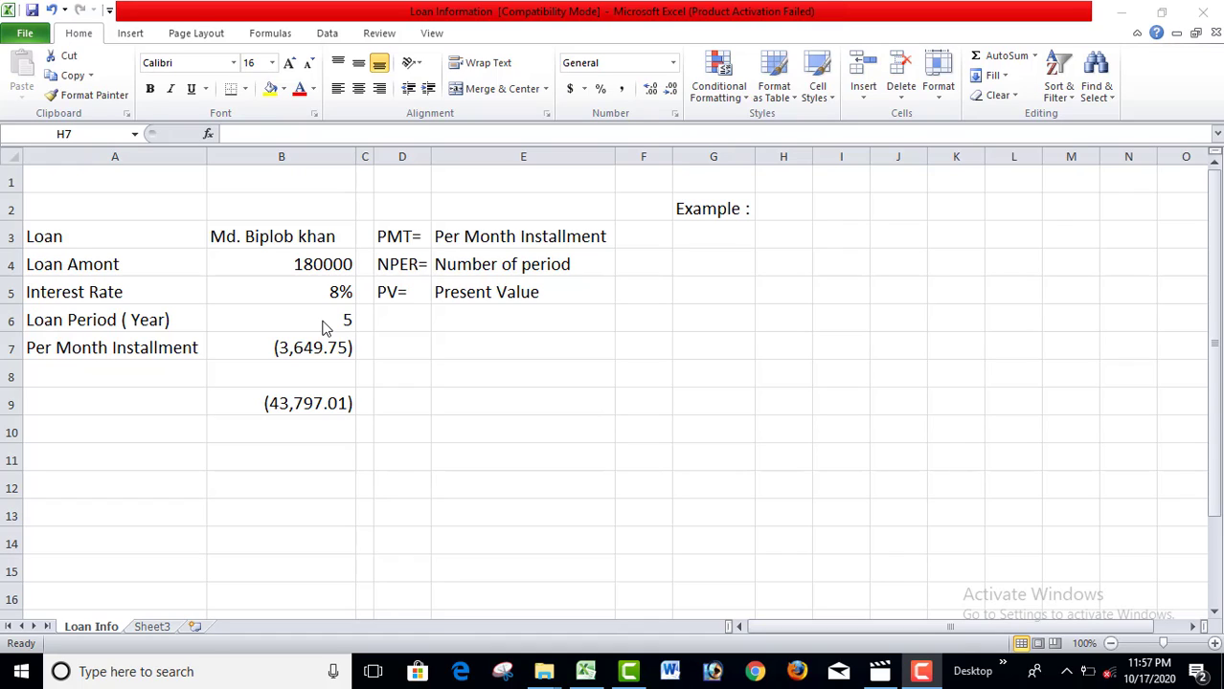
- Clear the leftover value from cell B9 below the first loan table
click(305, 388)
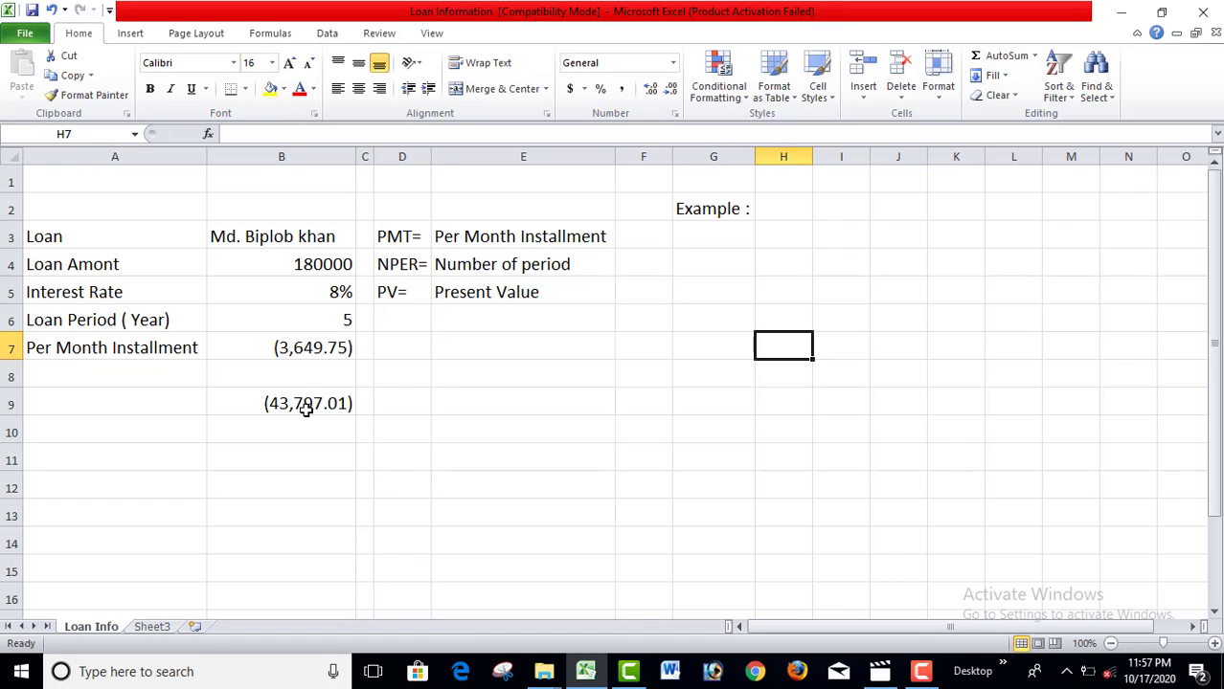
click(306, 407)
key(Delete)
click(555, 396)
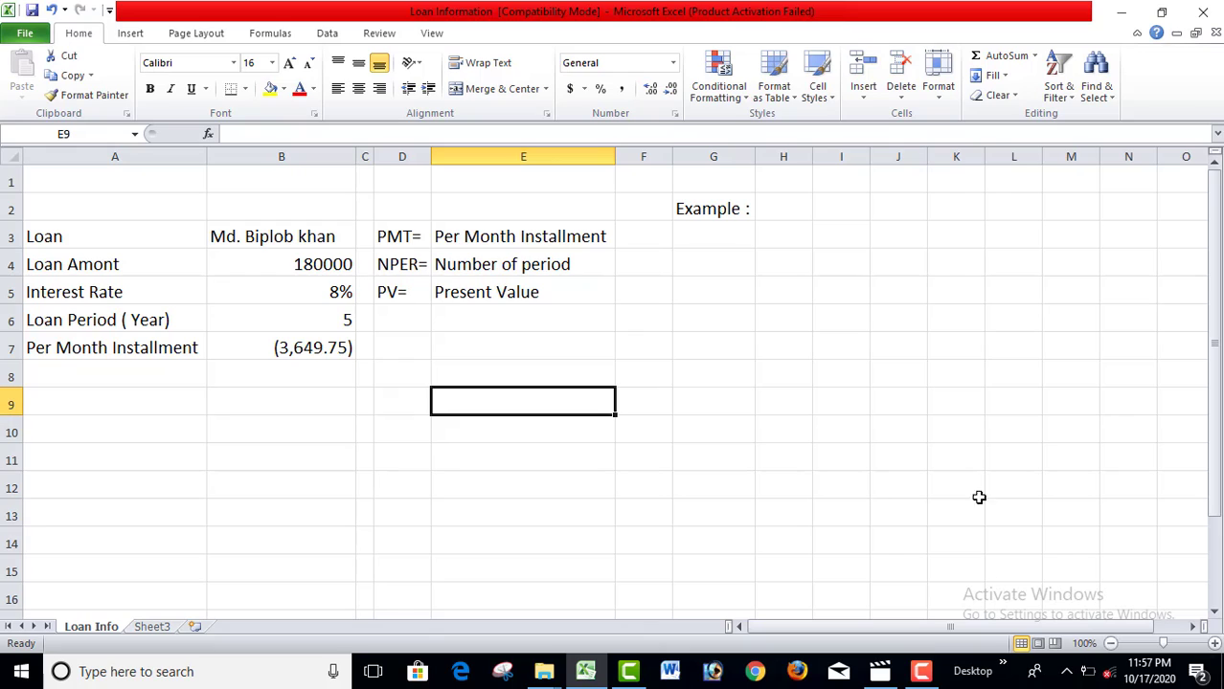
- Copy the loan labels in A3:A7 and paste them under the Example heading starting at G3
drag(88, 239, 103, 335)
key(ctrl+c)
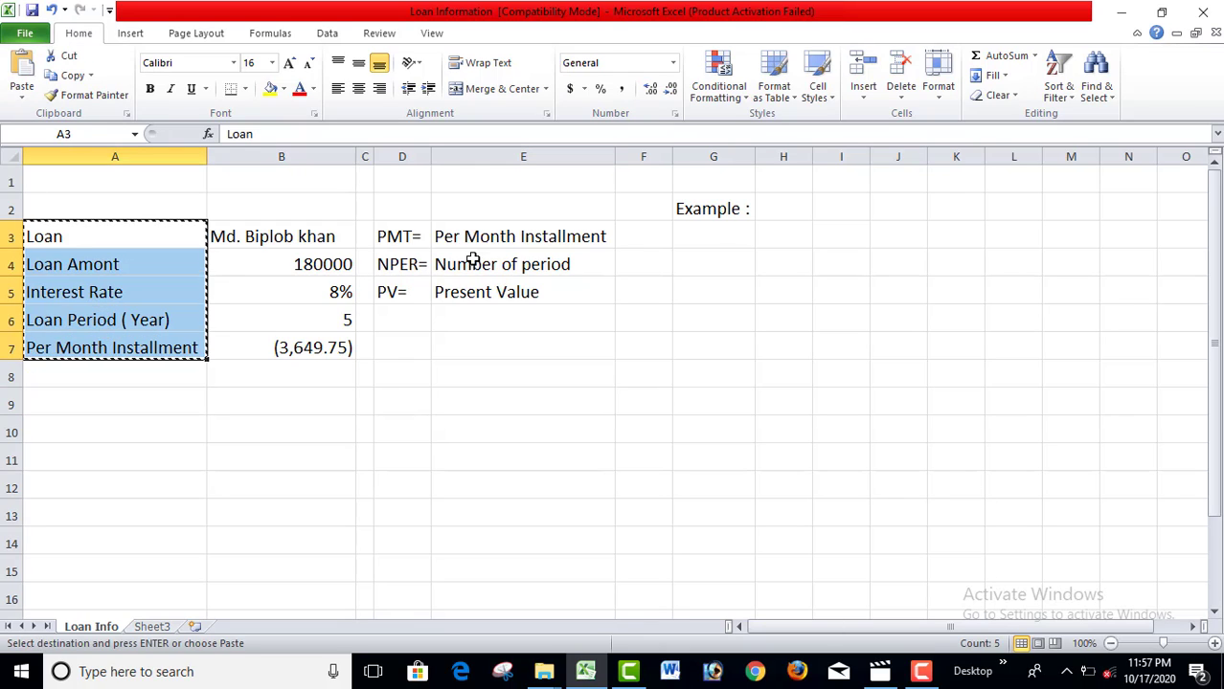
click(709, 235)
key(ctrl+v)
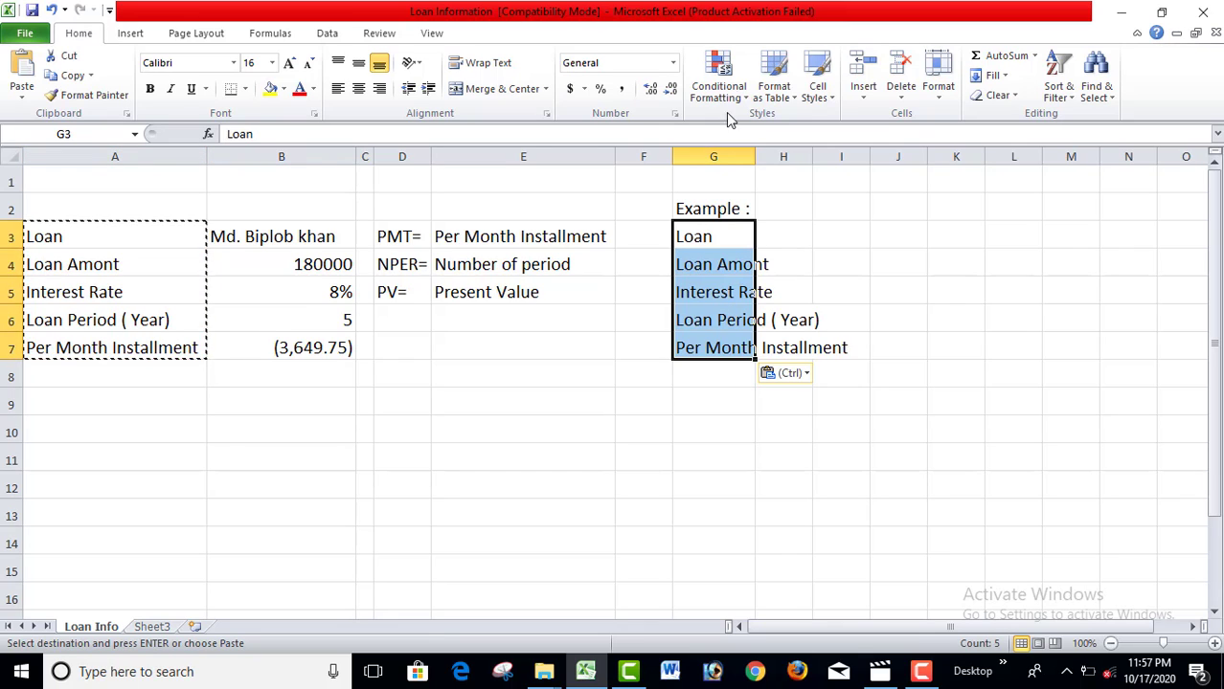
- Fit column G's width to the pasted labels and narrow the empty column F to a thin spacer
double_click(756, 156)
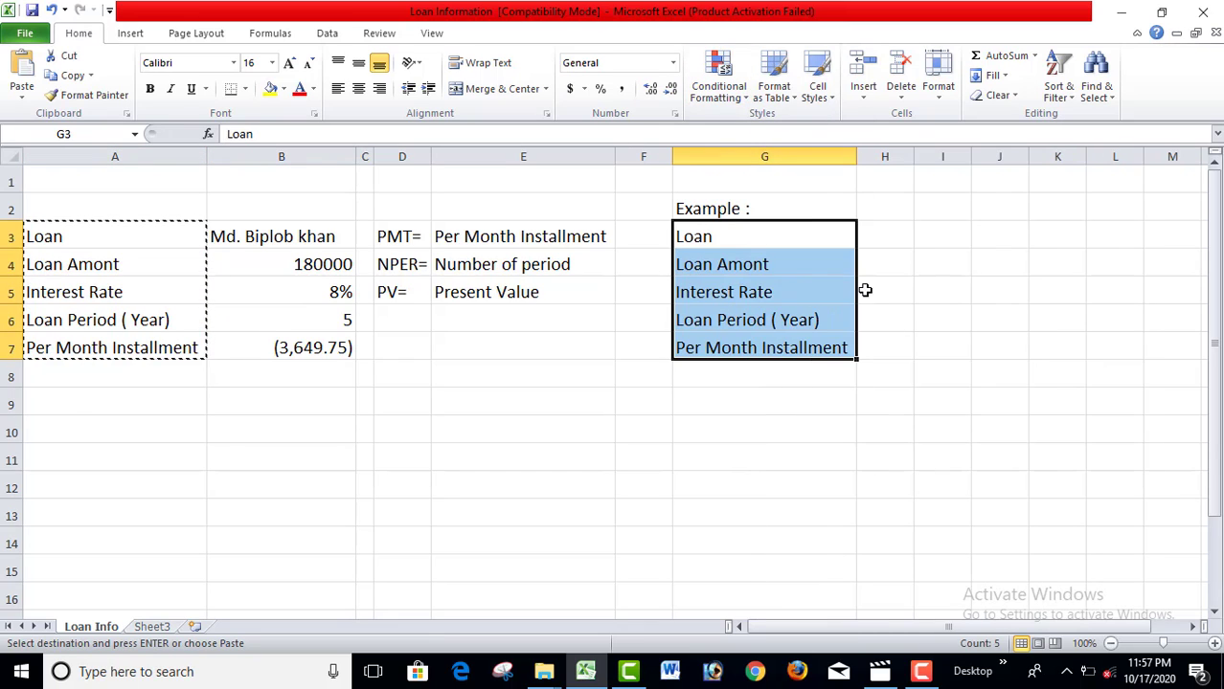
click(904, 397)
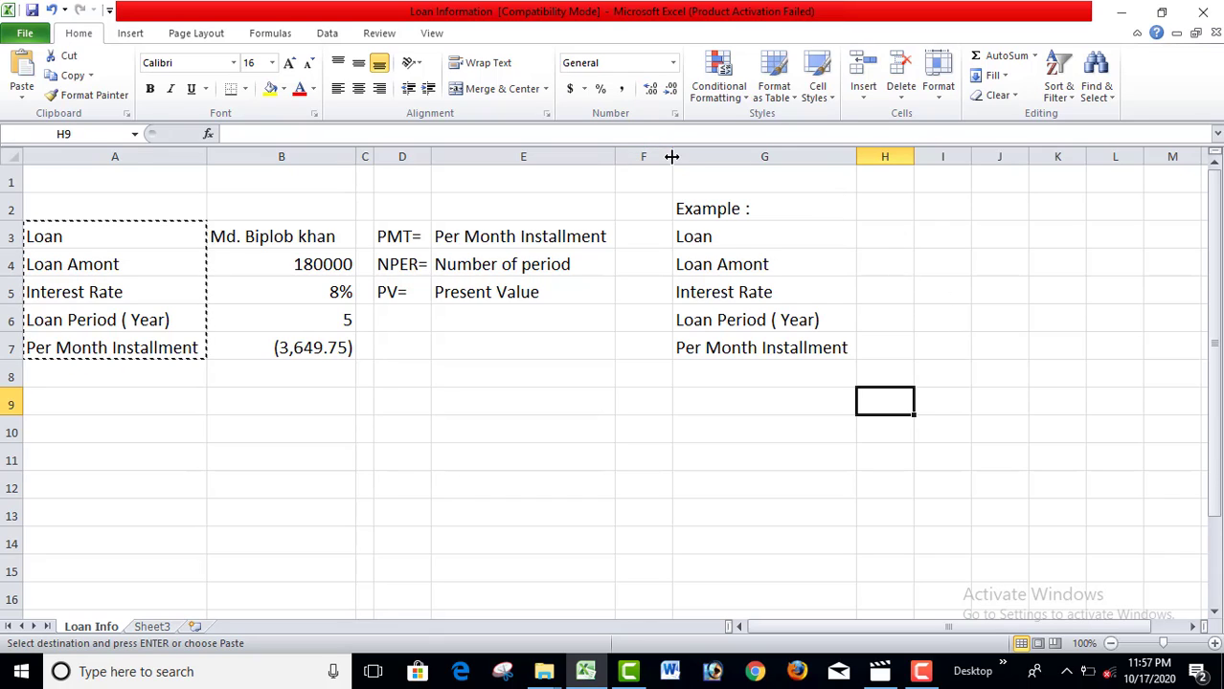
drag(671, 157, 629, 156)
click(738, 458)
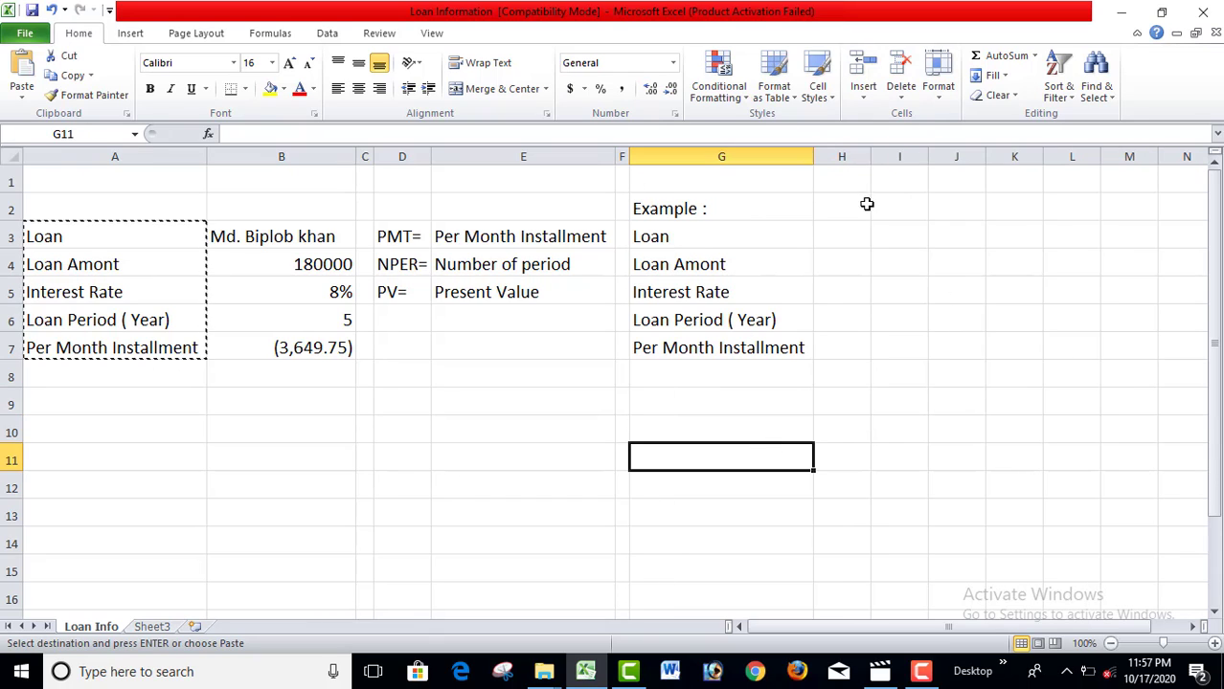
- Enter the borrower's name in H3 beside the Loan label of the example
click(845, 236)
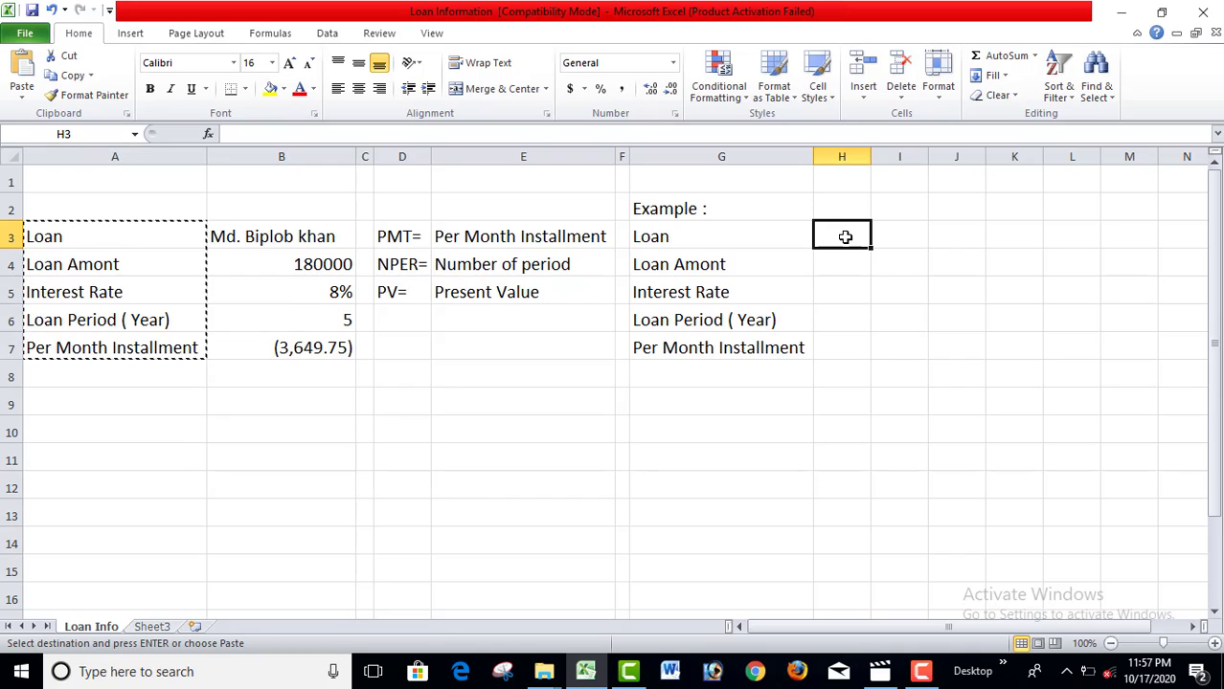
text(Rob)
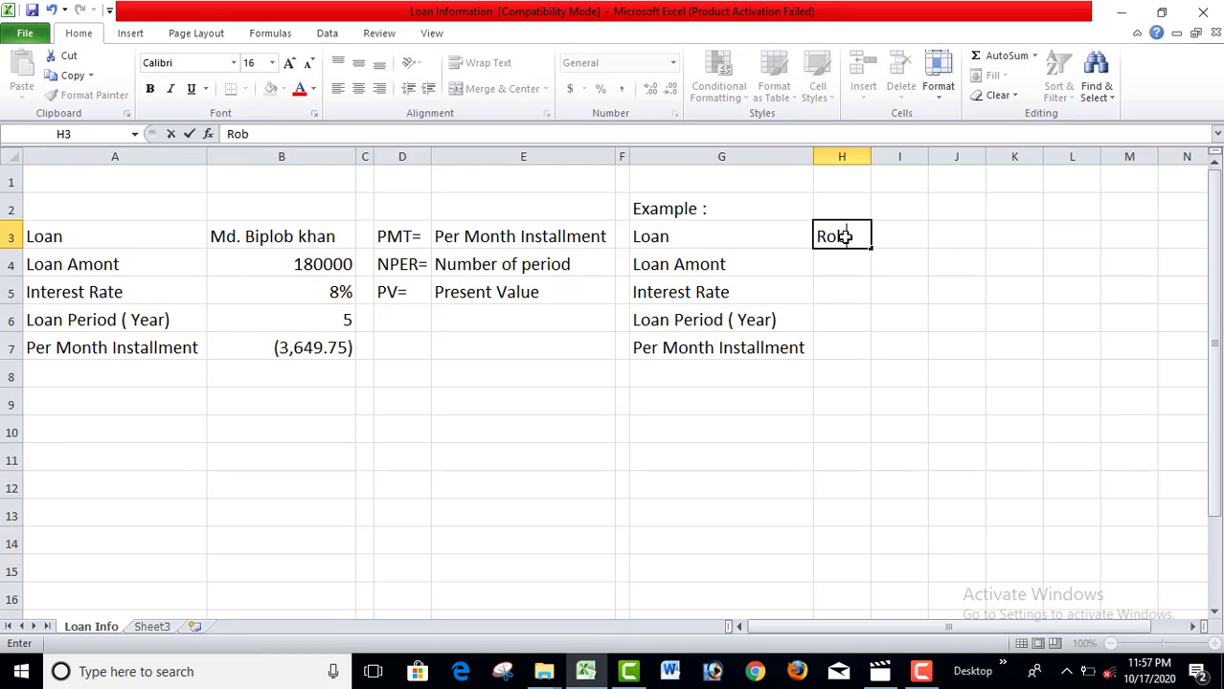
key(BackSpace)
text(him)
click(890, 310)
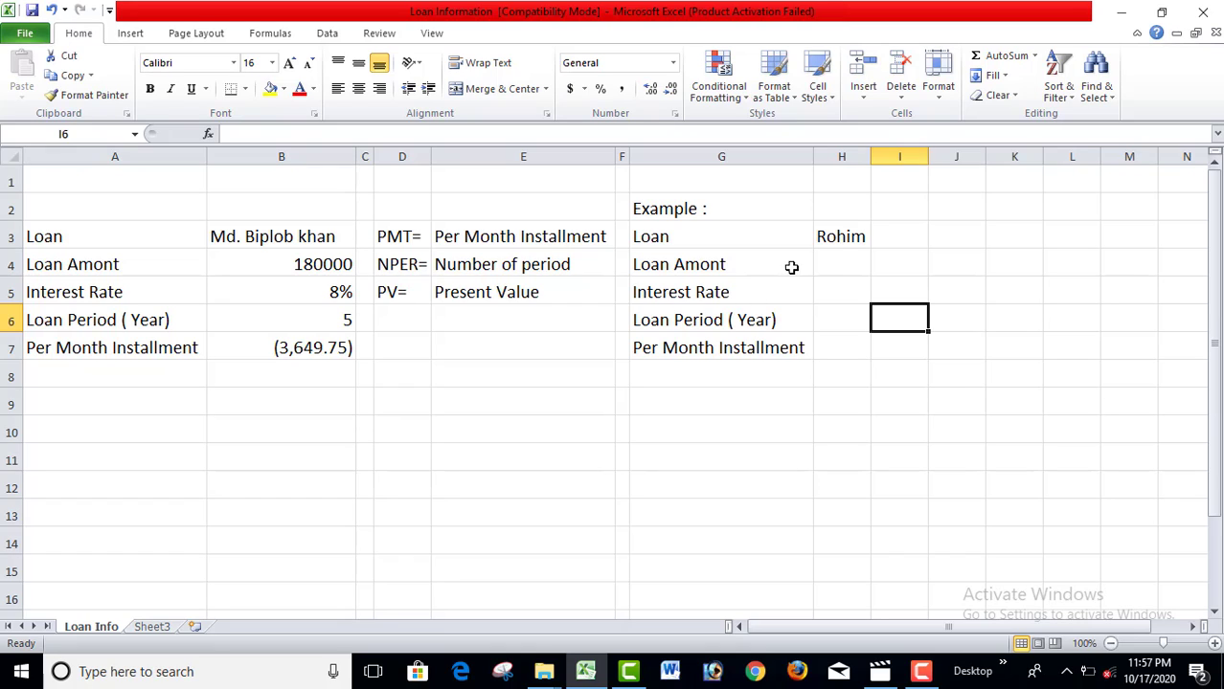
- Enter a loan amount of 180000 in H4 of the example table
click(859, 267)
text(1)
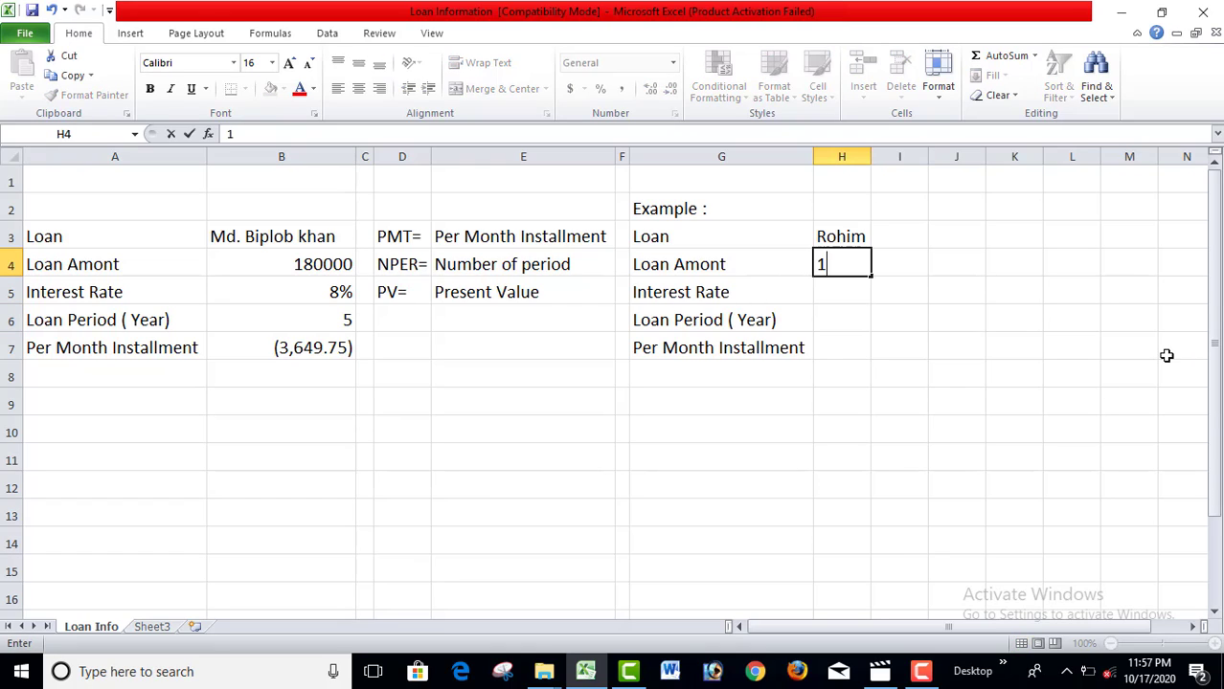
text(8000)
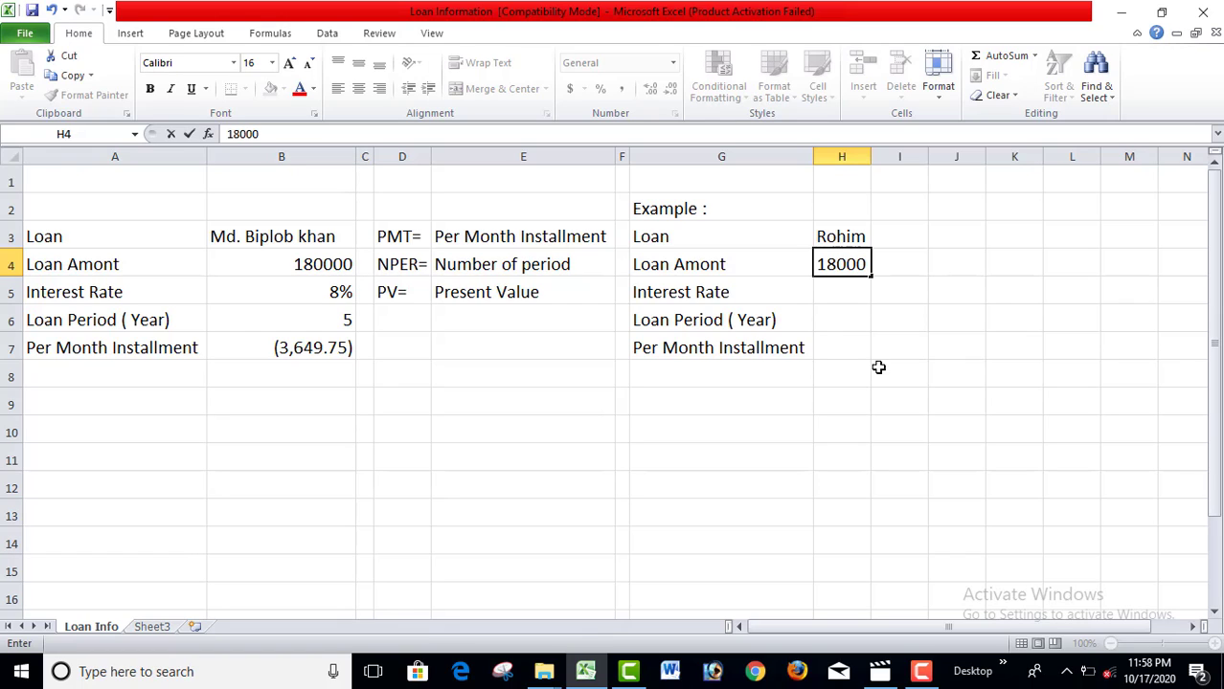
click(847, 268)
text(0)
click(969, 345)
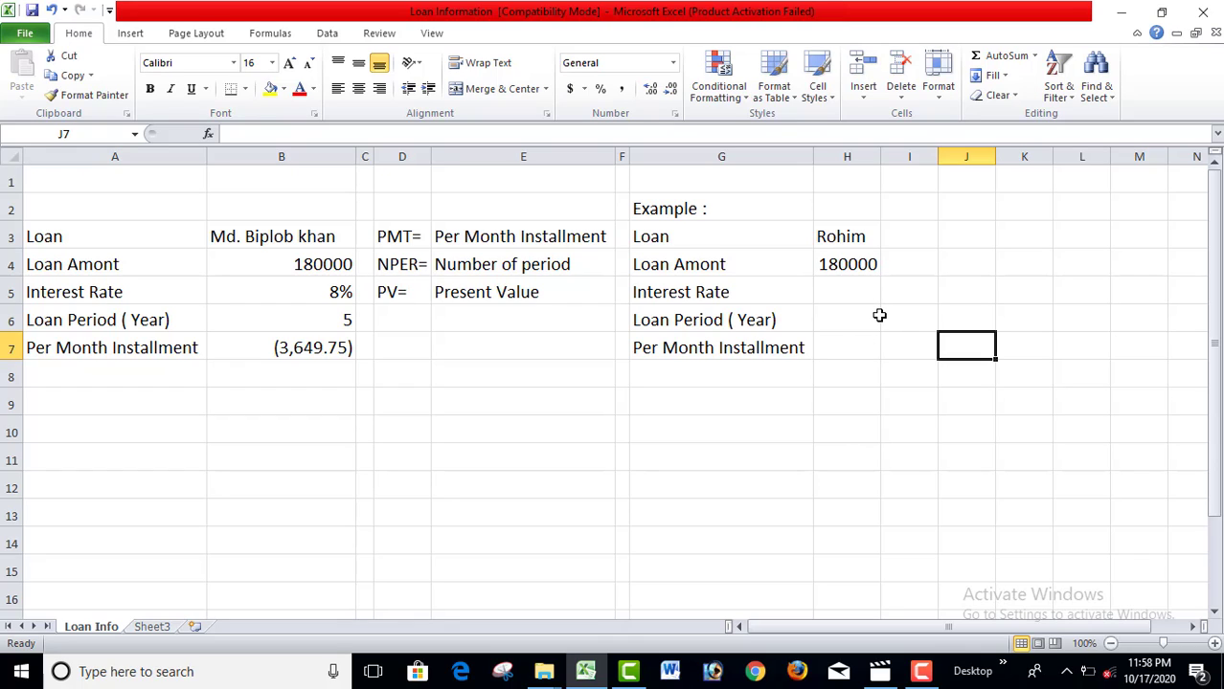
- Enter an interest rate of 8% in H5 and a loan period of 5 years in H6
click(831, 293)
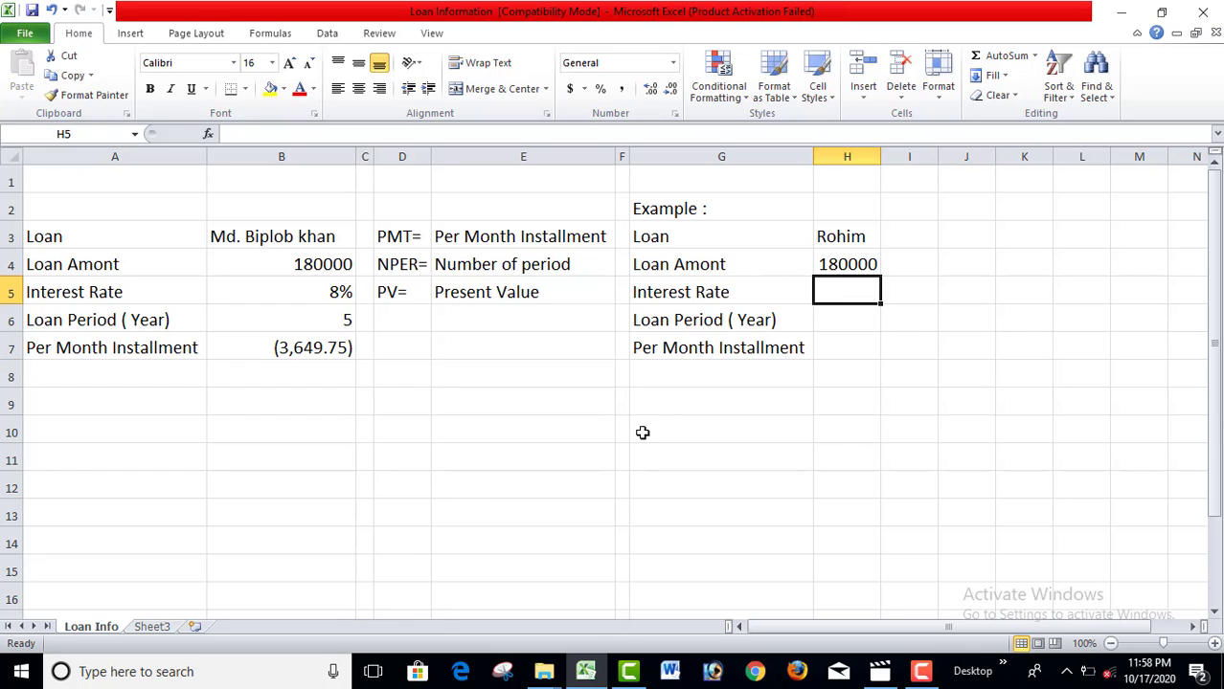
text(8)
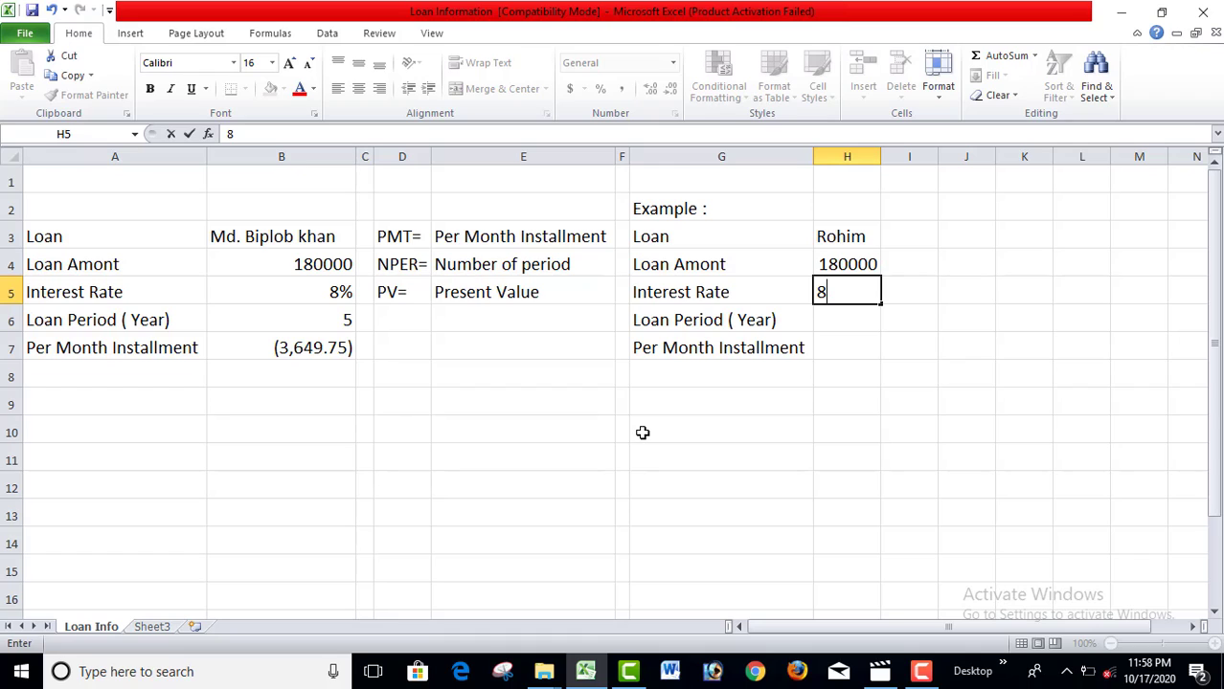
text(%)
click(888, 400)
click(856, 319)
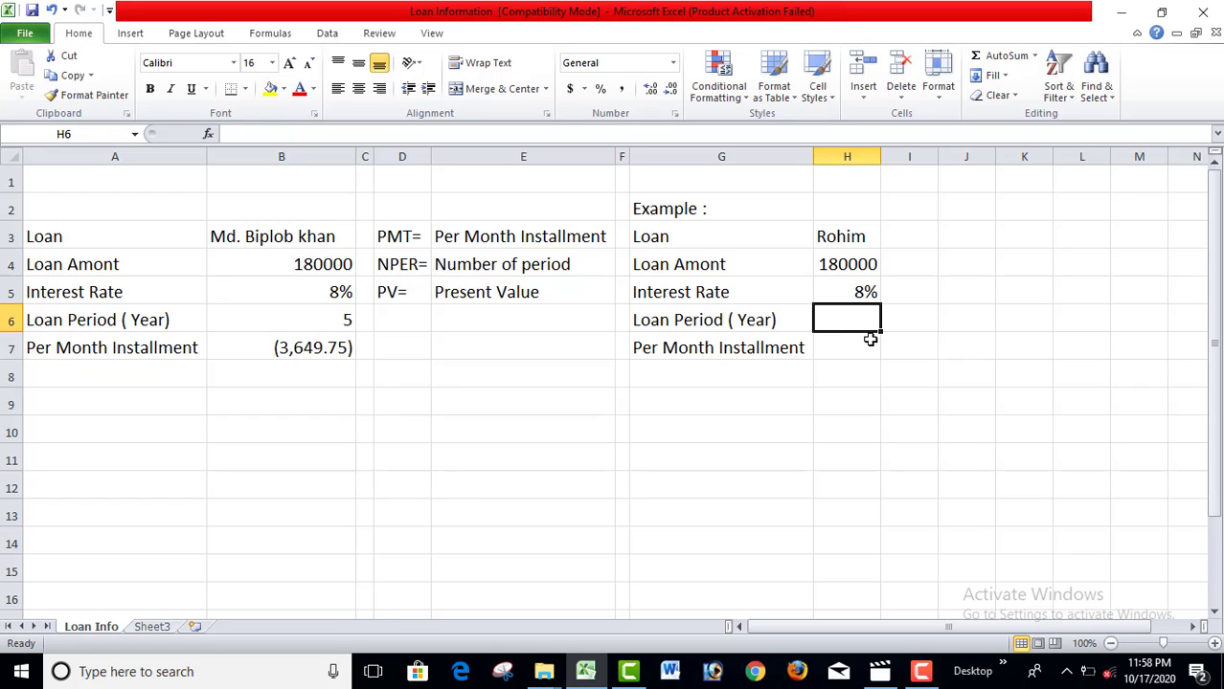
text(5)
click(874, 393)
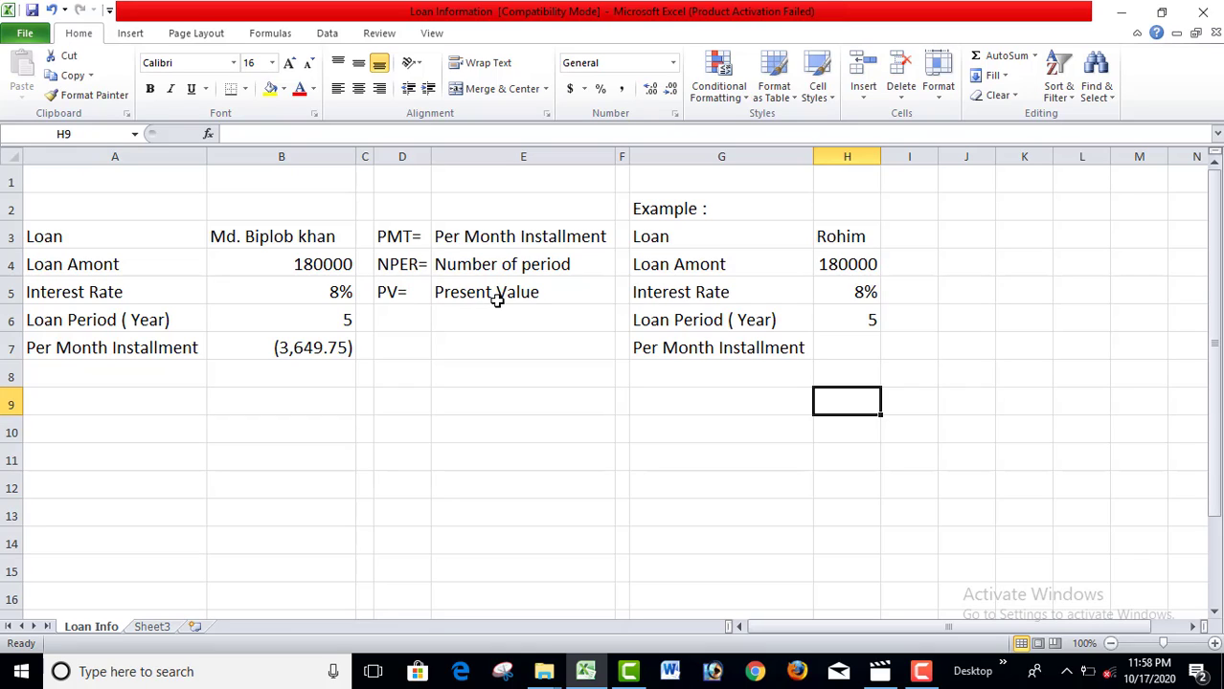
- Start a PMT formula in H7 with the monthly rate argument H5/12
drag(398, 236, 466, 303)
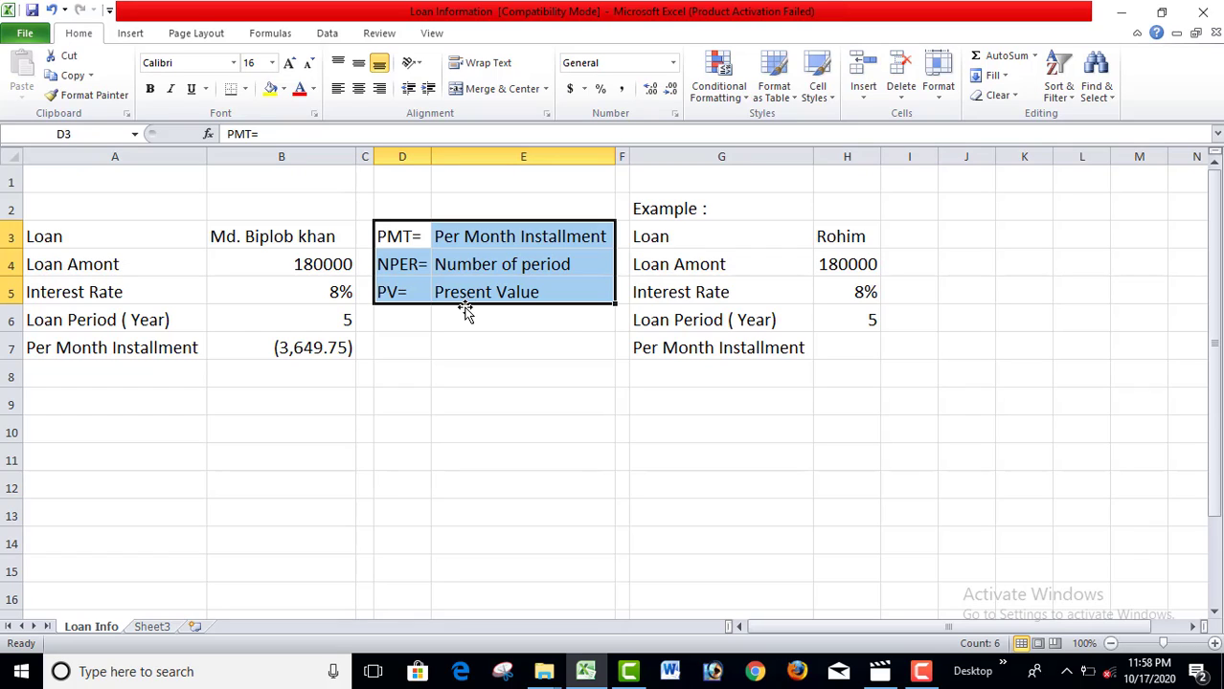
click(860, 347)
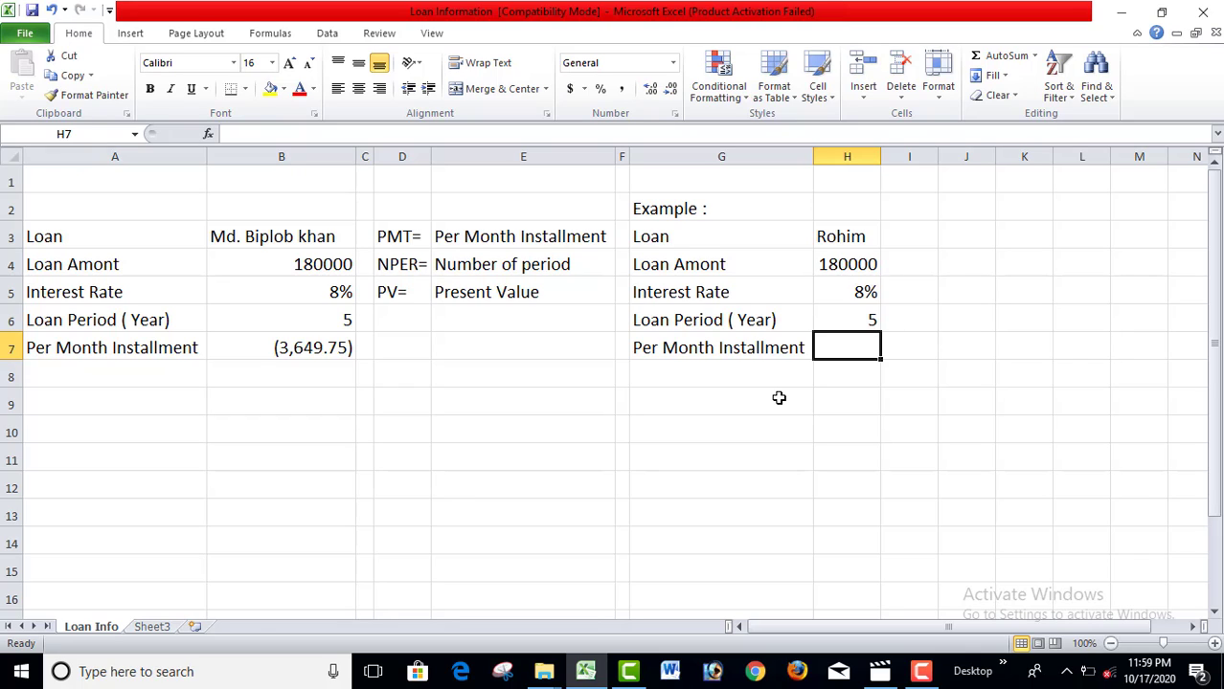
text(=)
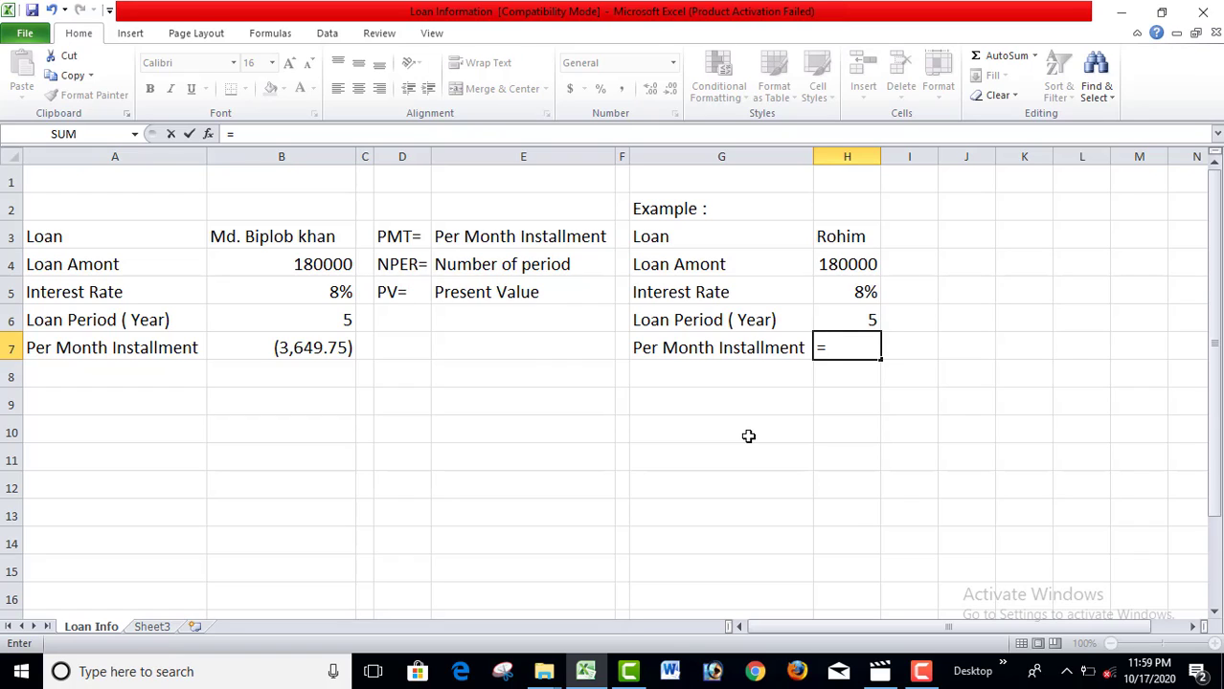
text(PM)
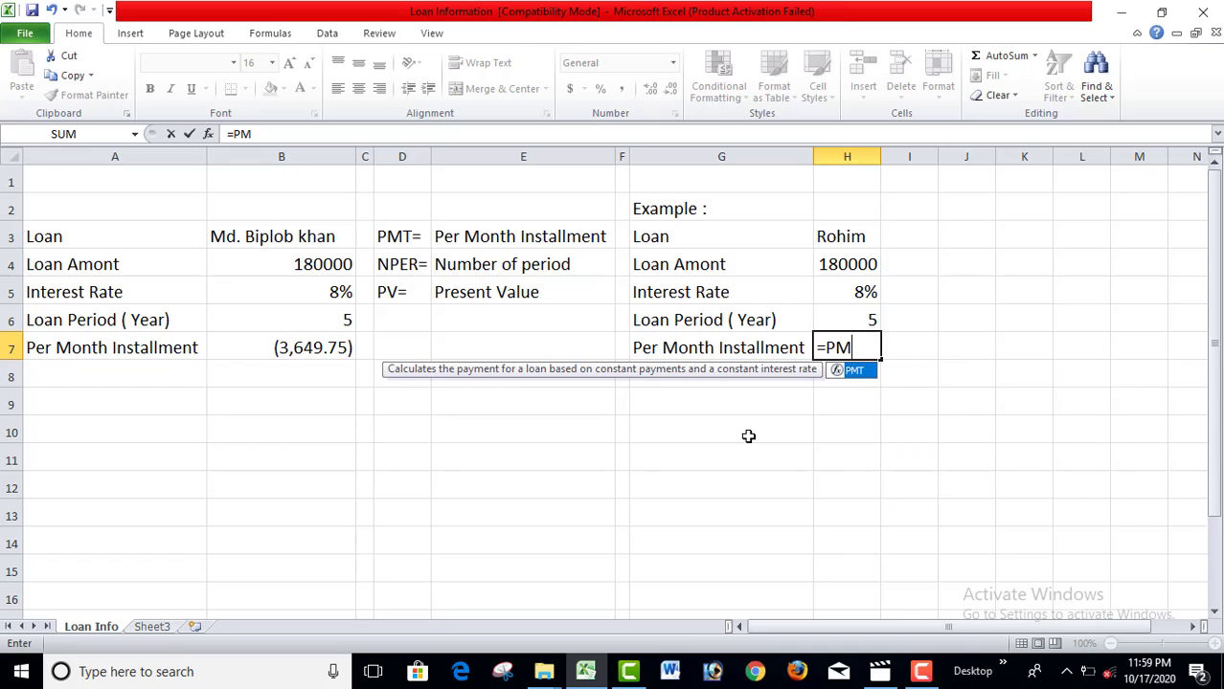
text(T)
double_click(857, 372)
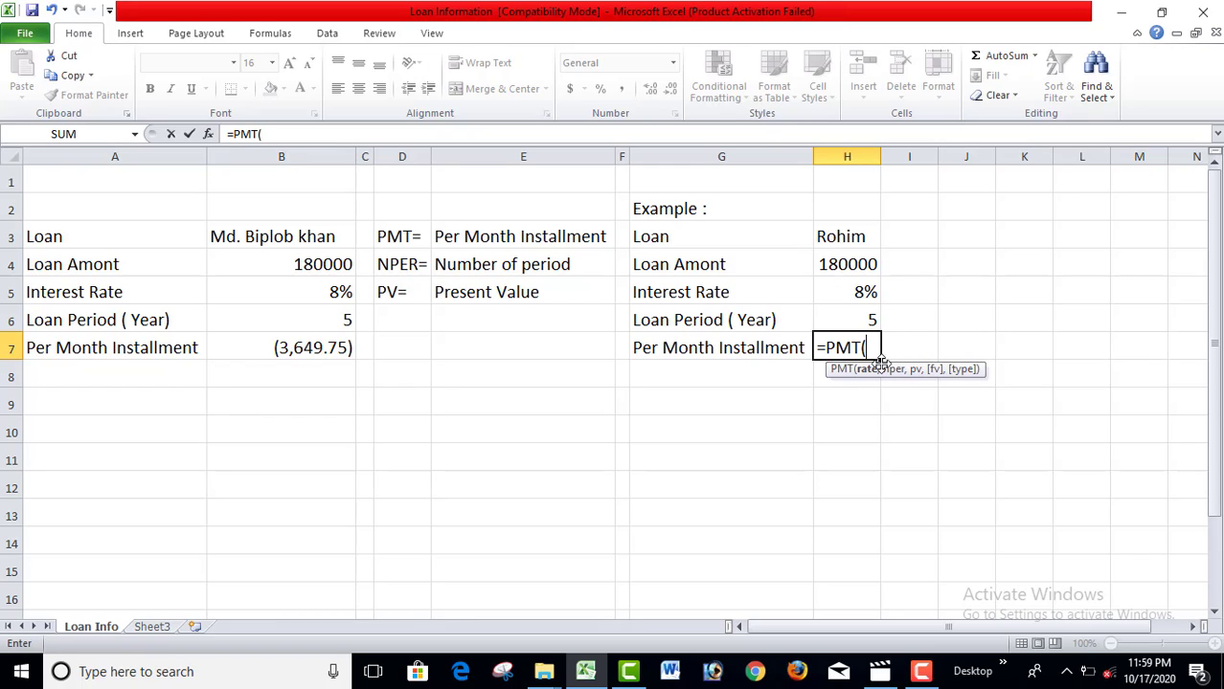
click(865, 292)
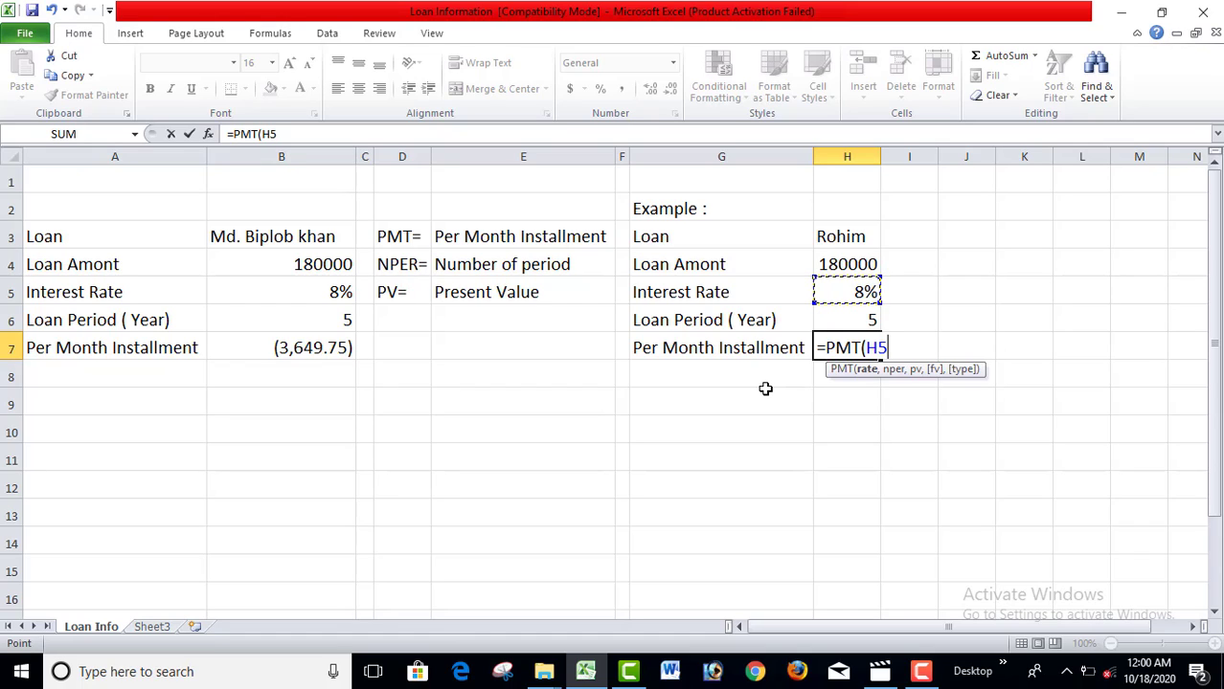
text(/)
text(12)
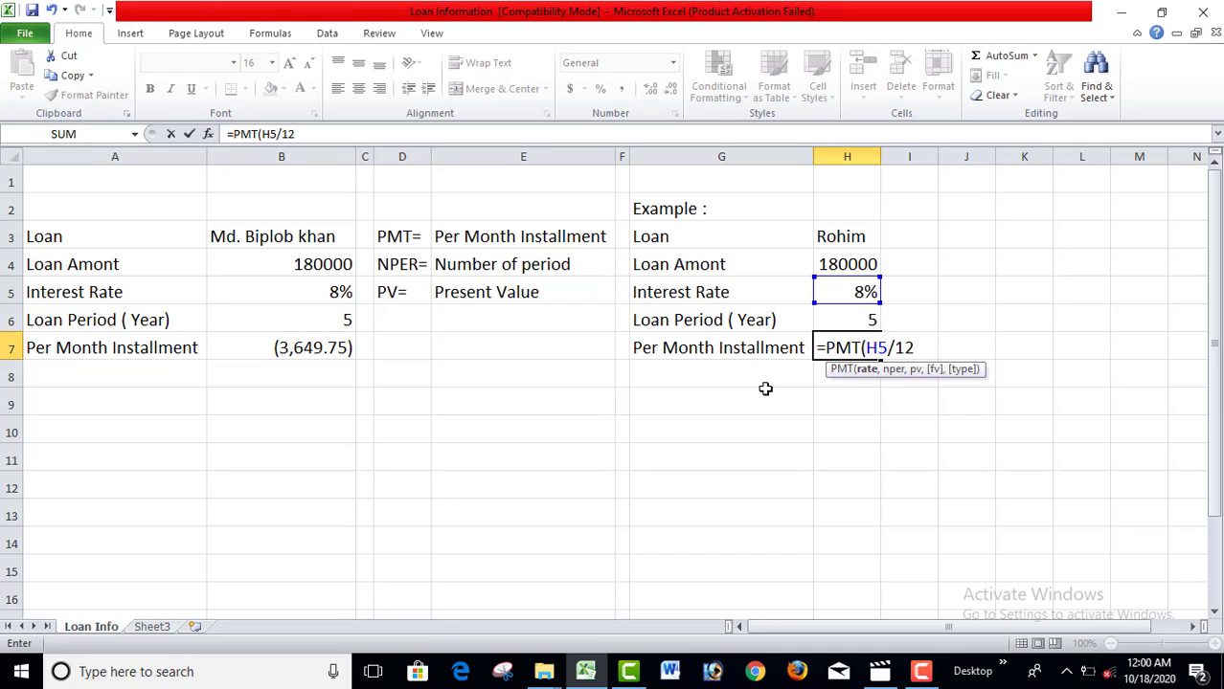
- Complete the PMT formula in H7 with H6*12 as the number of periods and H4 as the present value
text(,)
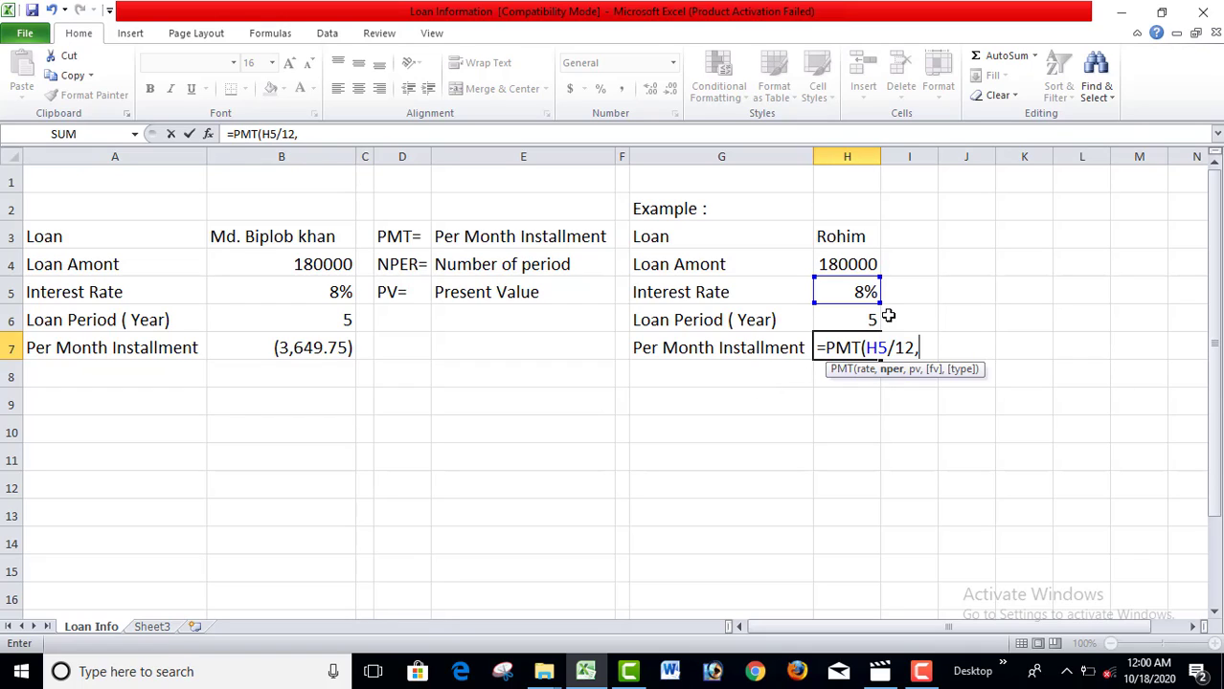
click(853, 320)
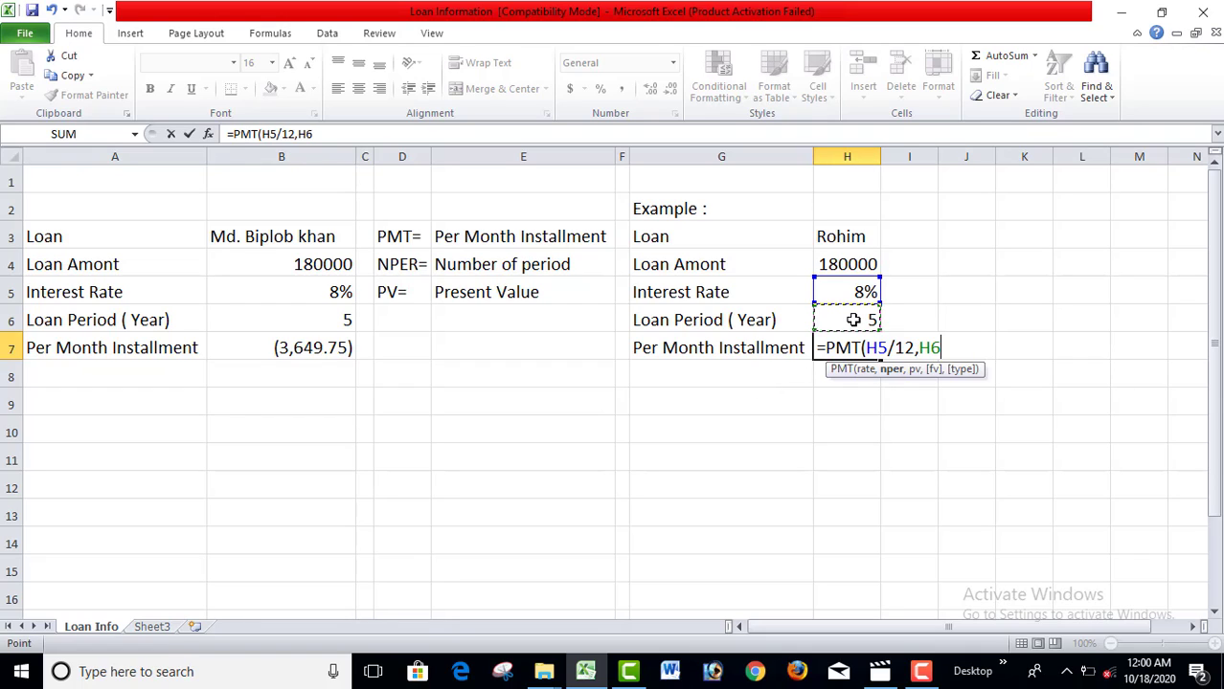
text(,)
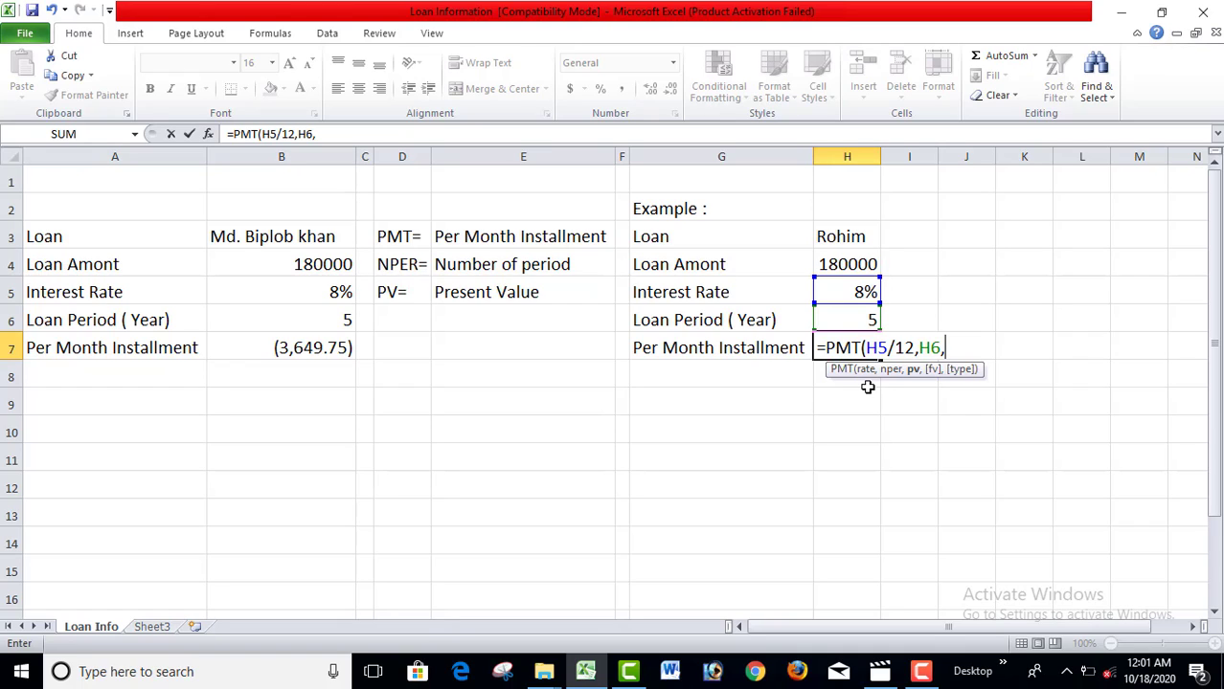
key(BackSpace)
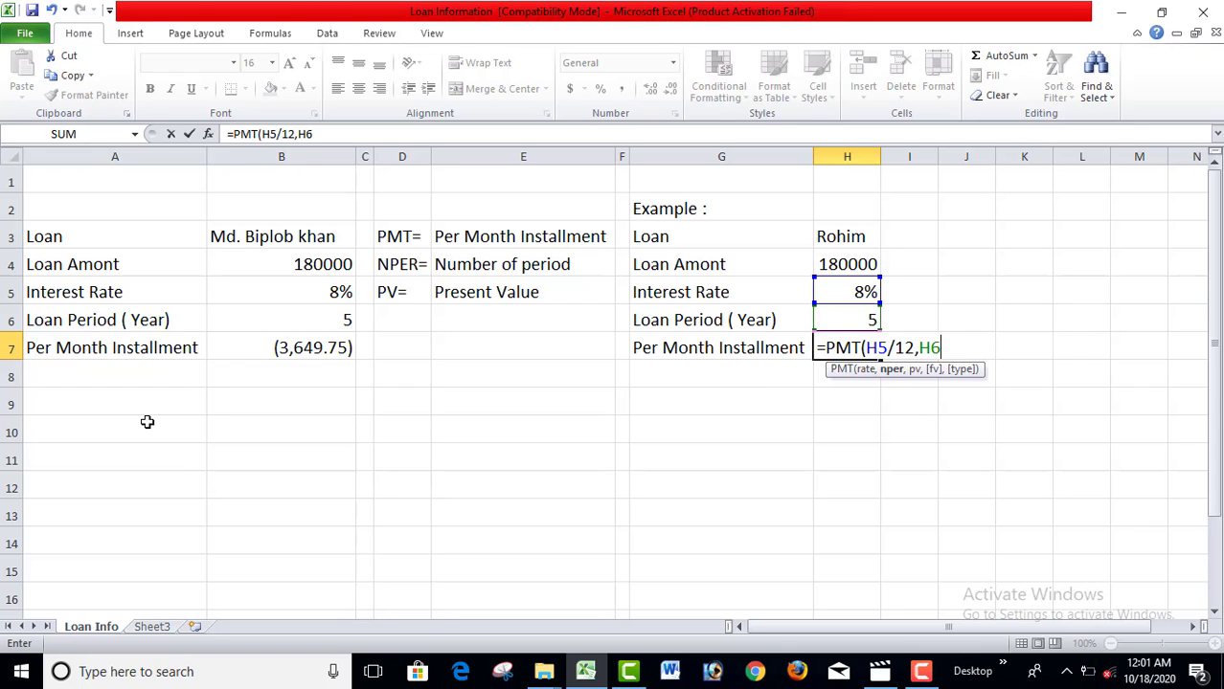
text(*12)
text(,)
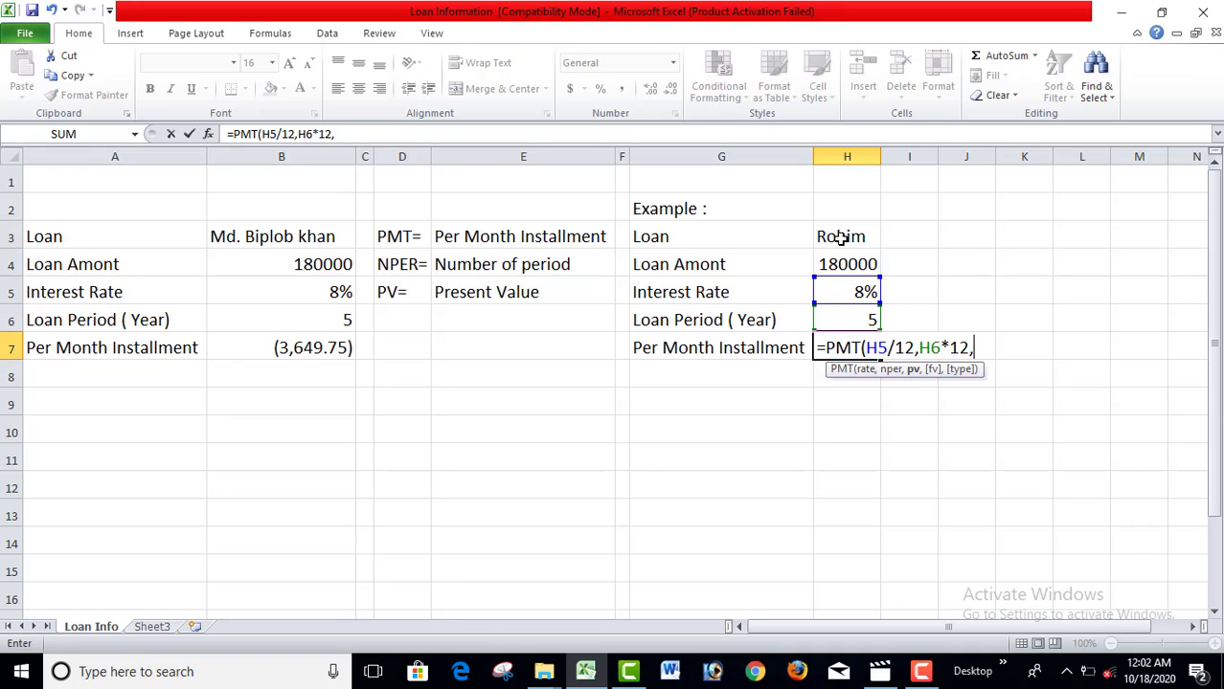
click(859, 264)
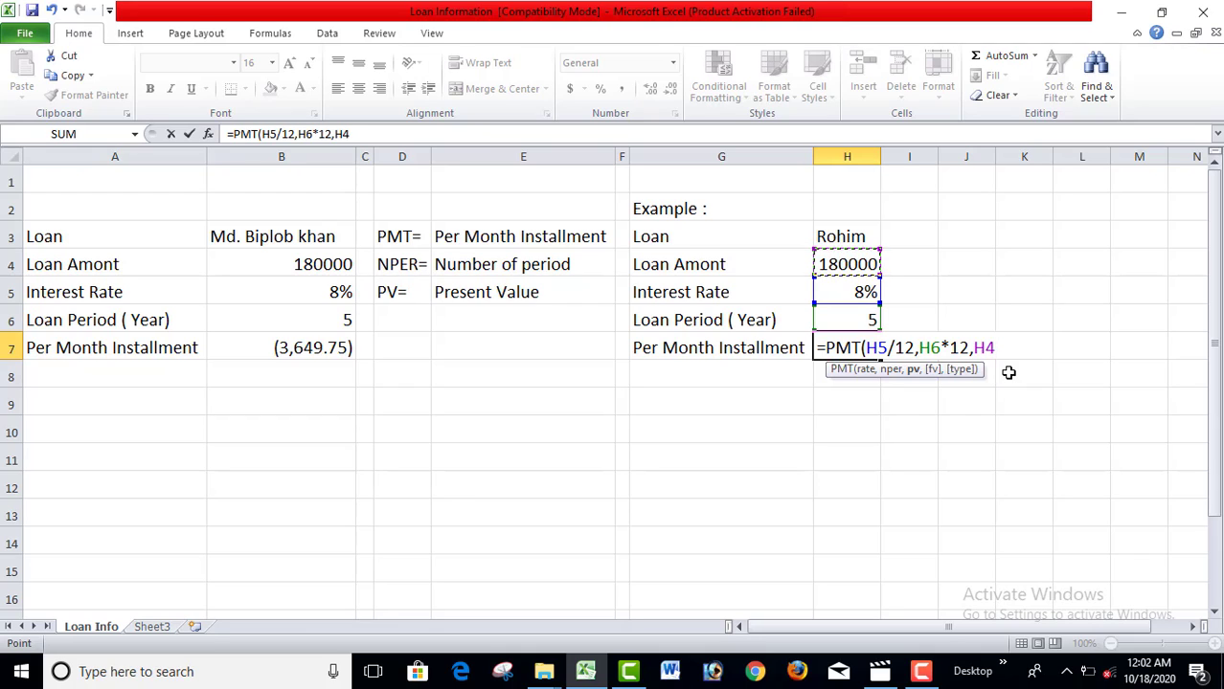
text())
key(Return)
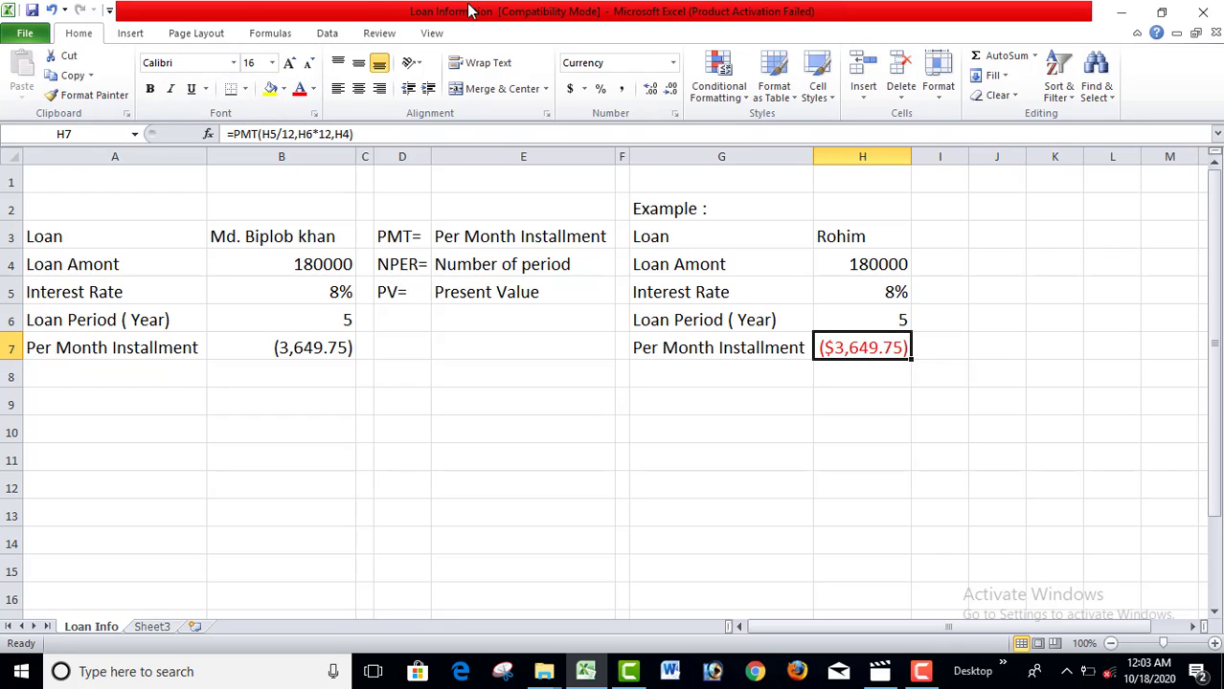
- Try the General and Number formats on the installment in H7, and undo both format changes
click(674, 65)
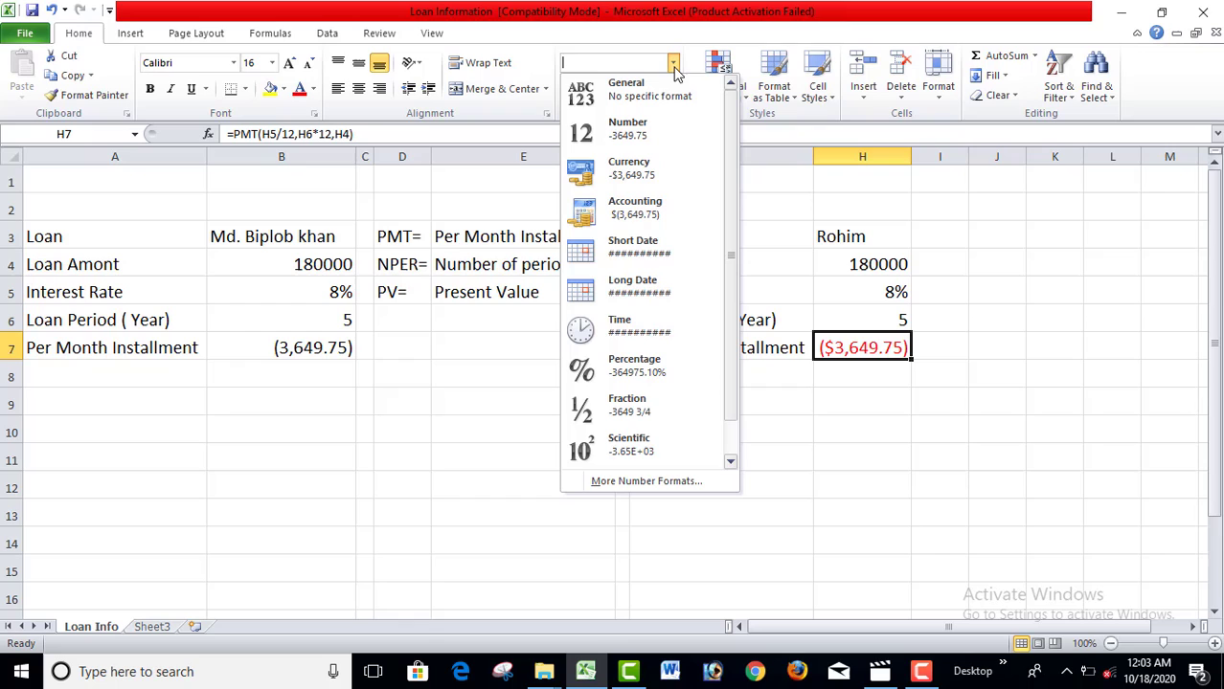
click(657, 86)
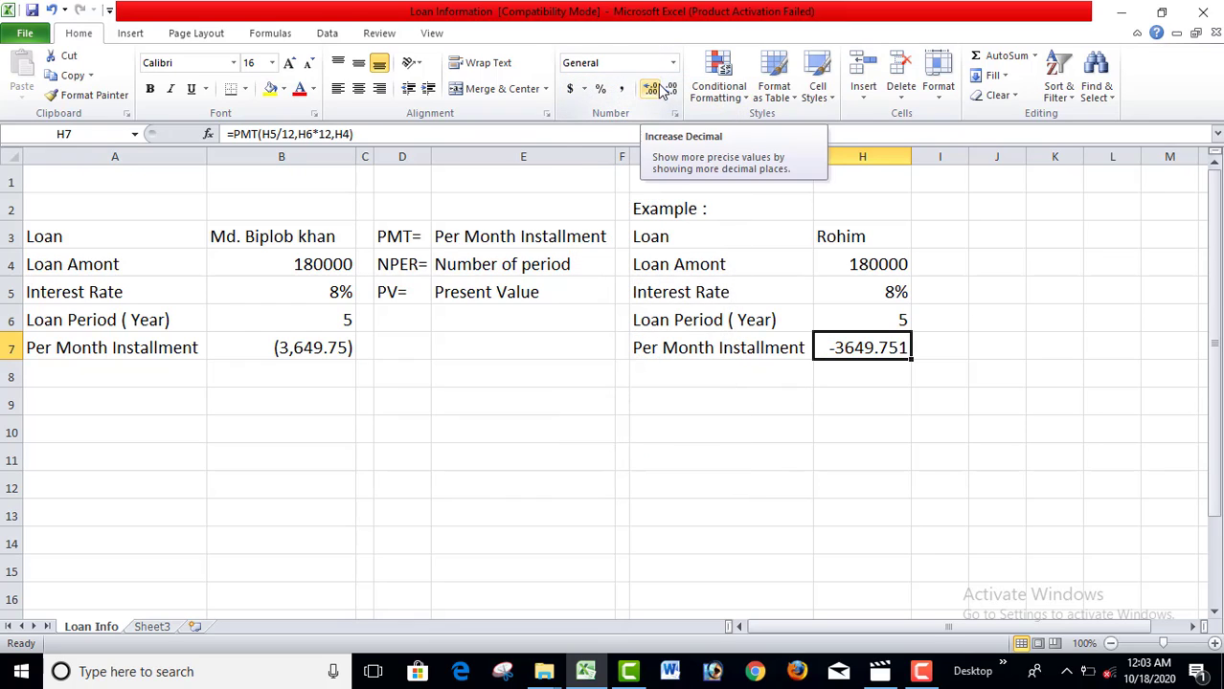
click(674, 64)
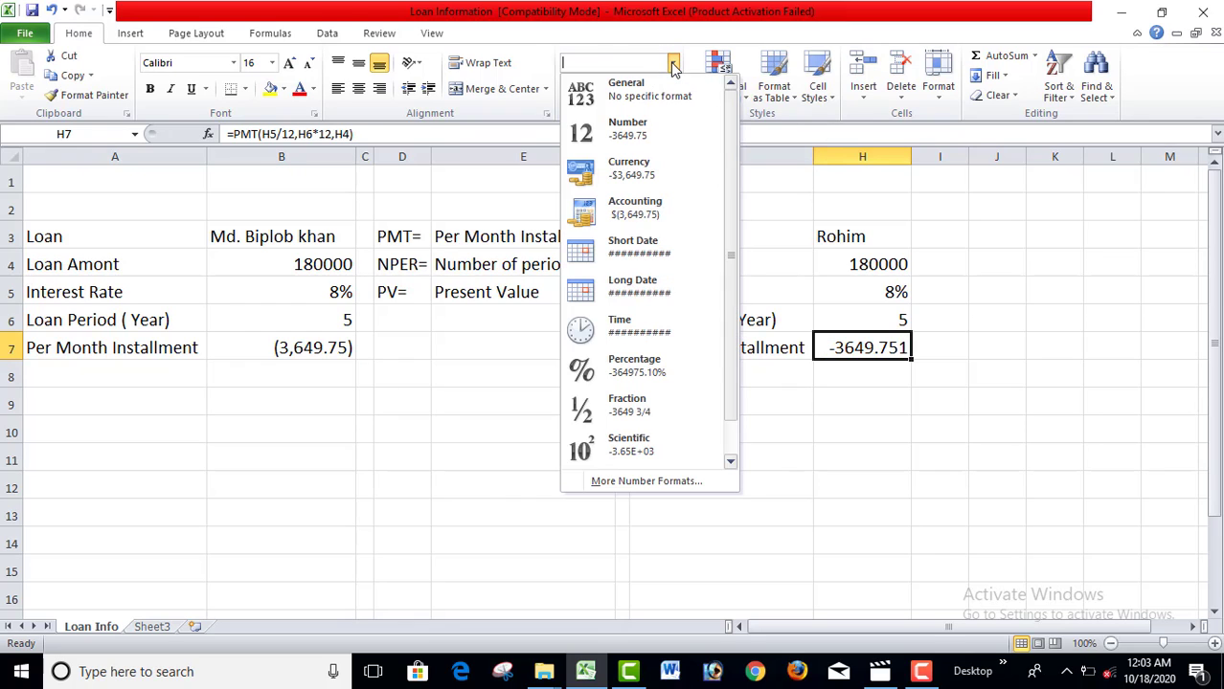
click(664, 127)
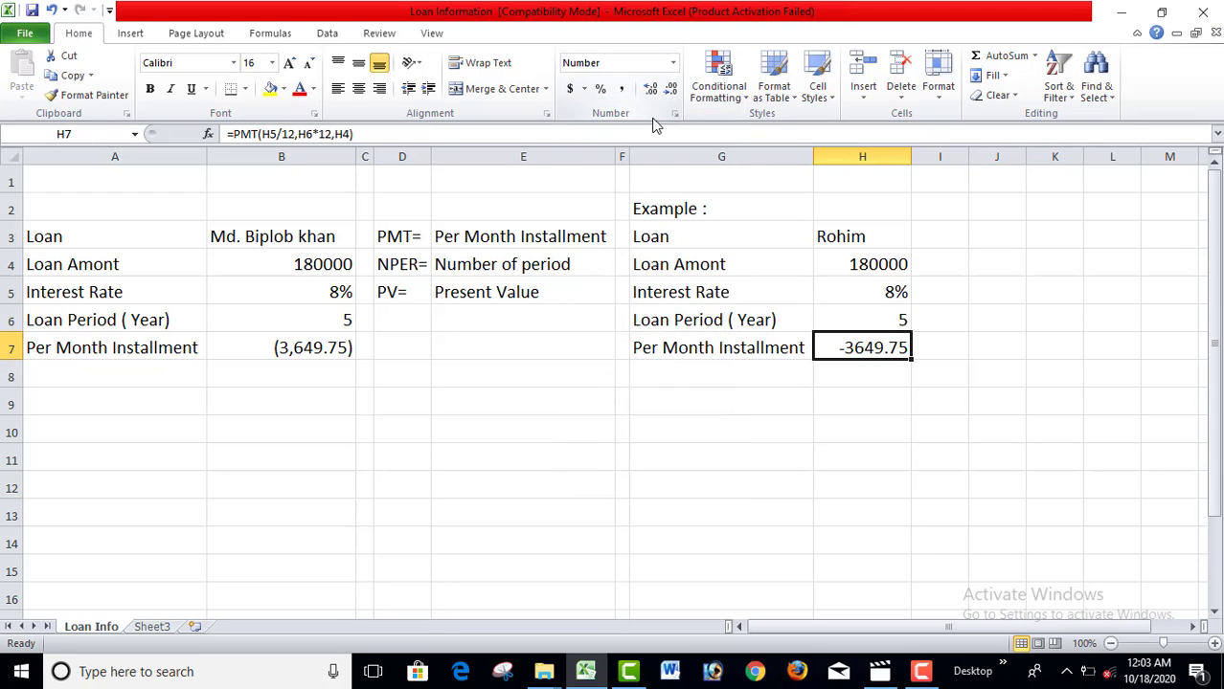
key(ctrl+z)
key(ctrl+z)
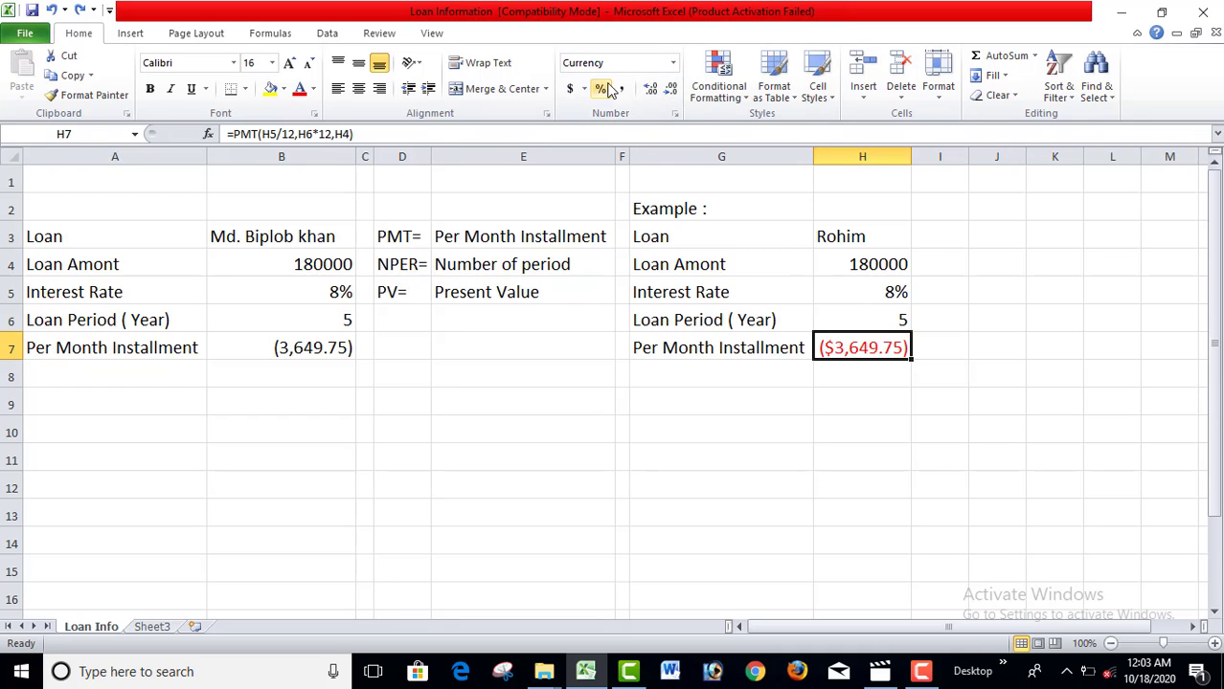
- Apply the comma style to the per month installment in H7
click(624, 91)
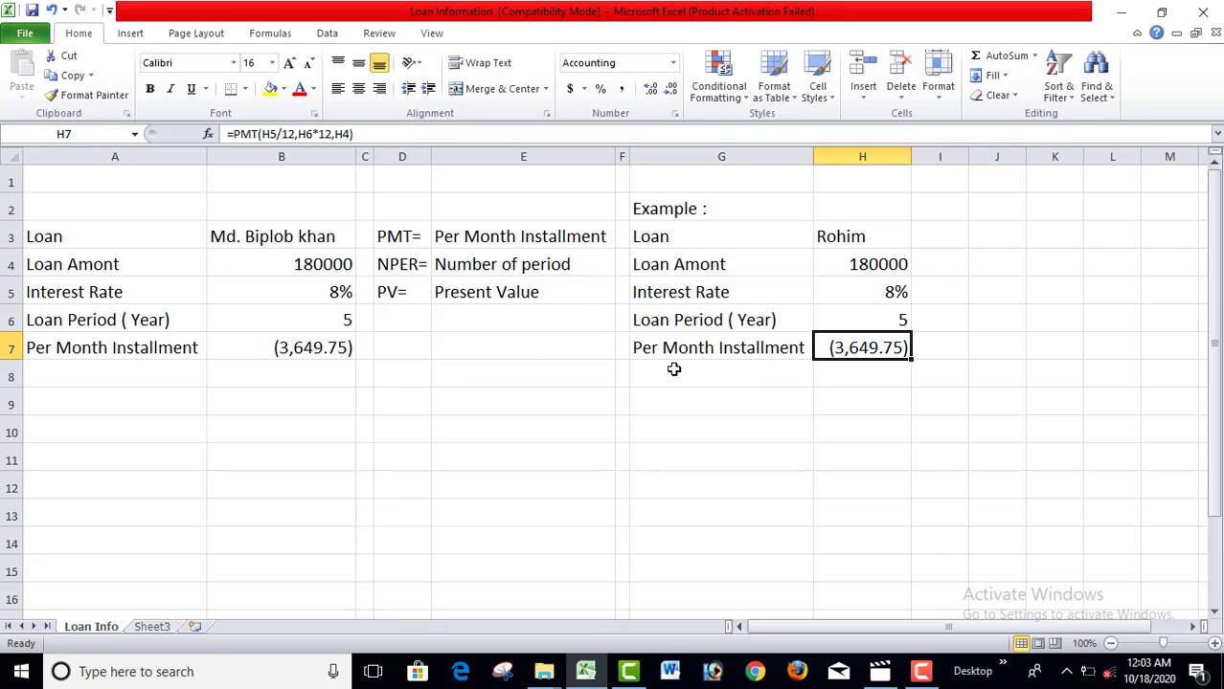
click(898, 407)
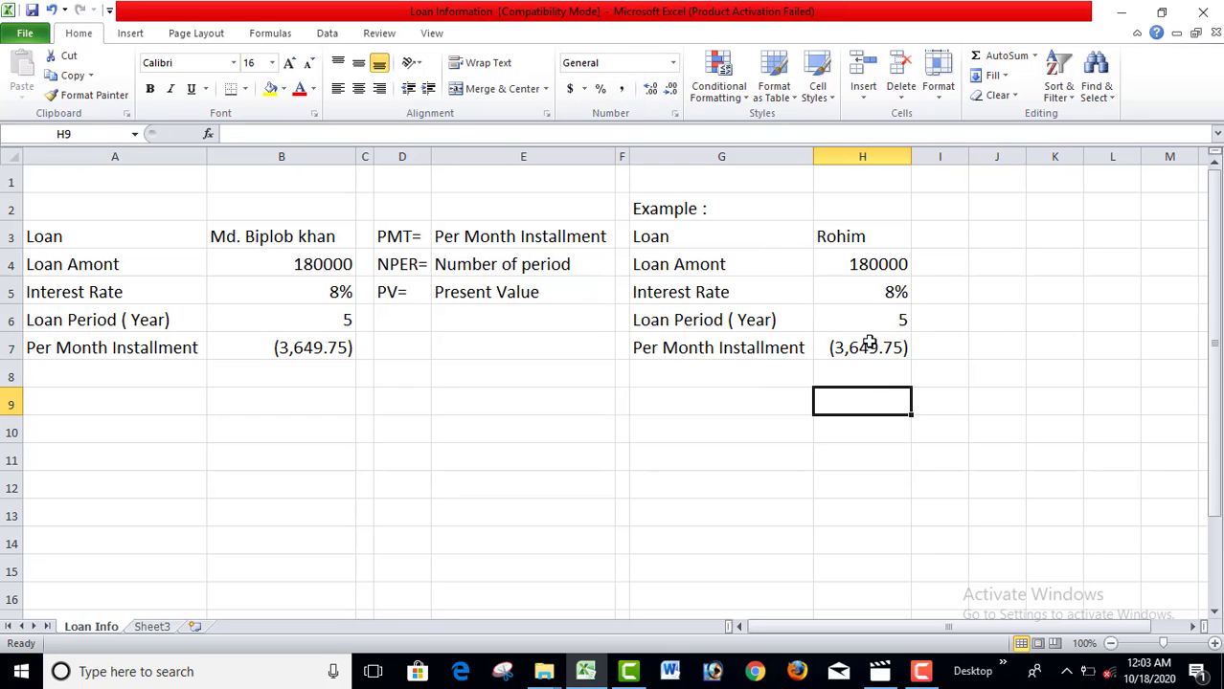